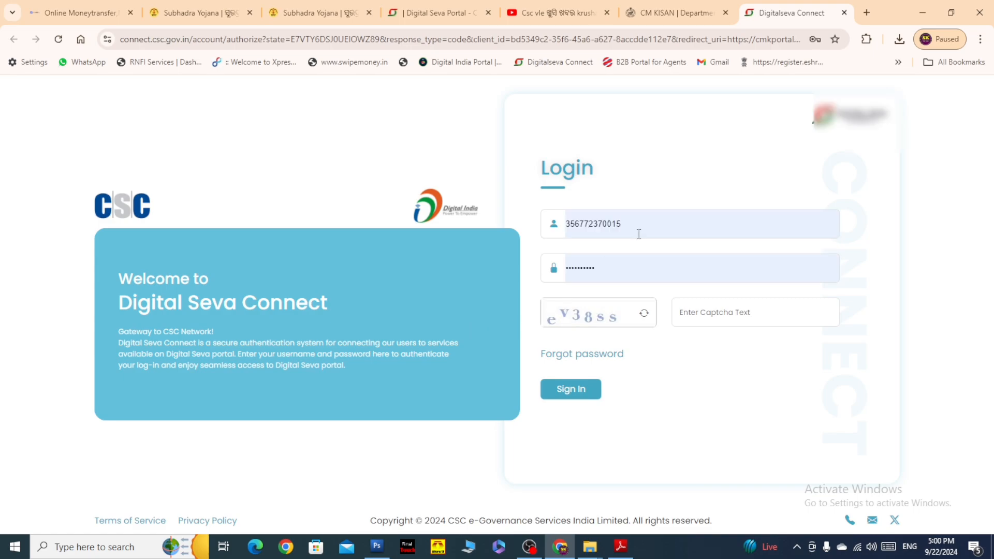
Step: Sign in to Digital Seva Connect with the saved operator account and the displayed captcha
left_click(653, 228)
left_click(659, 257)
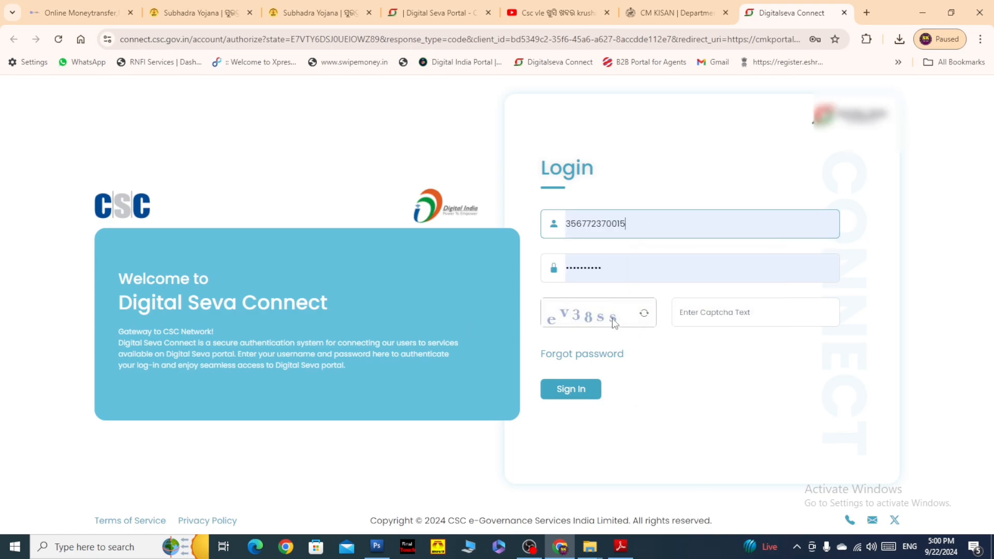
left_click(725, 312)
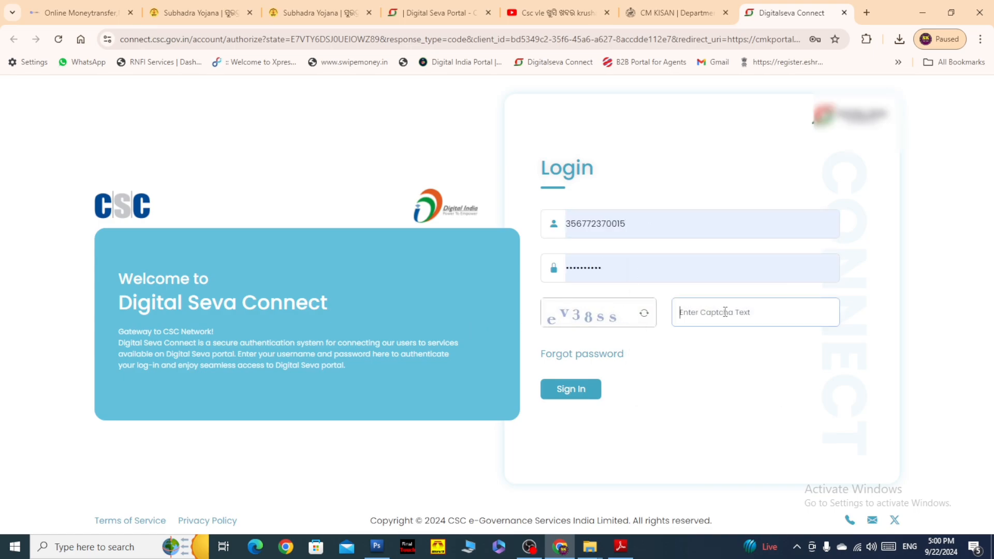
left_click(580, 389)
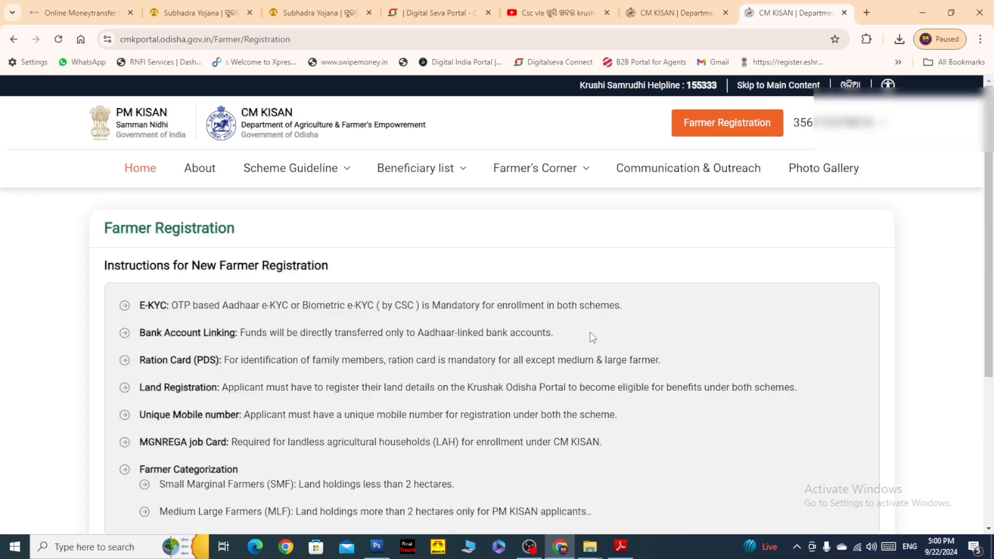
Step: Tick the Aadhaar number declaration and proceed to the Aadhaar entry form
scroll(589, 331, "down", 3)
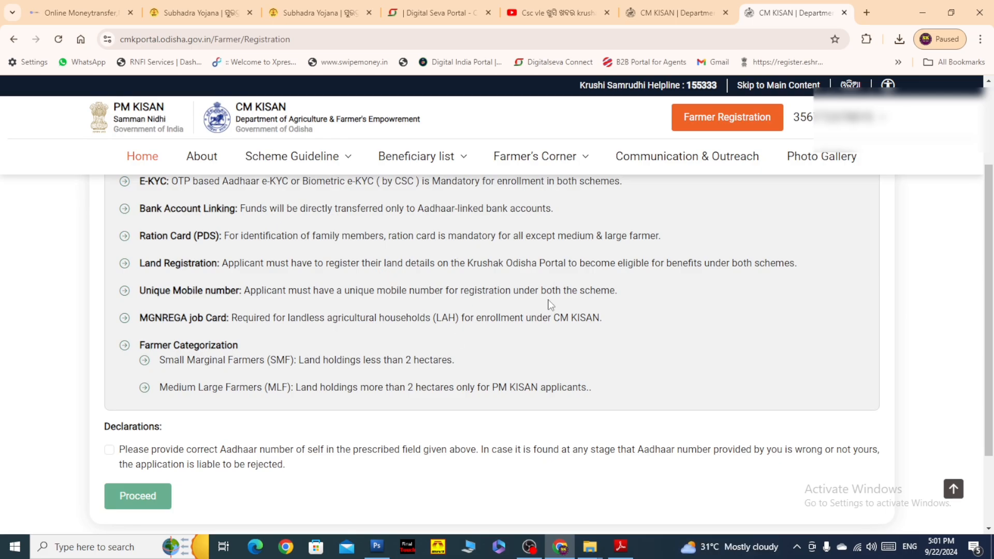
scroll(553, 336, "up", 3)
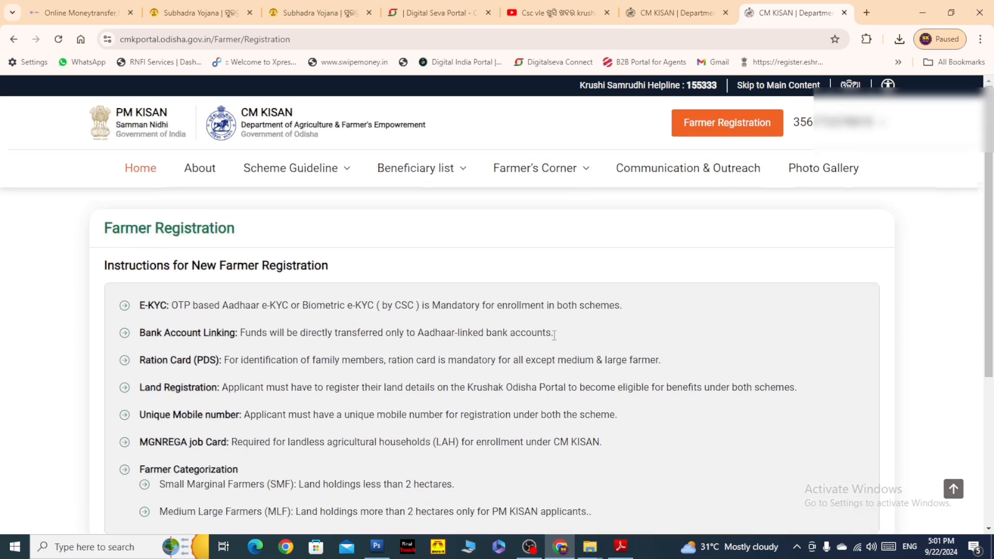
scroll(545, 309, "down", 1)
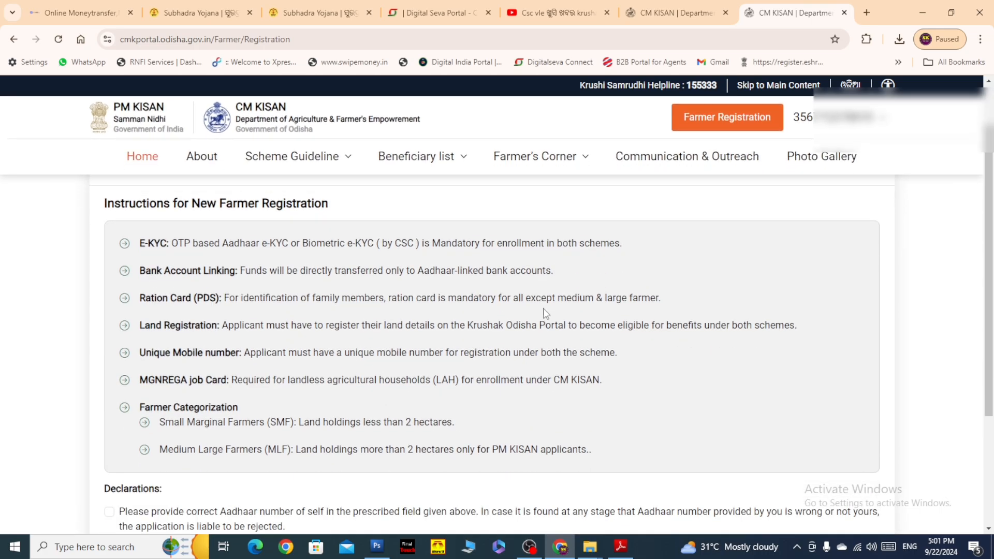
scroll(543, 309, "down", 2)
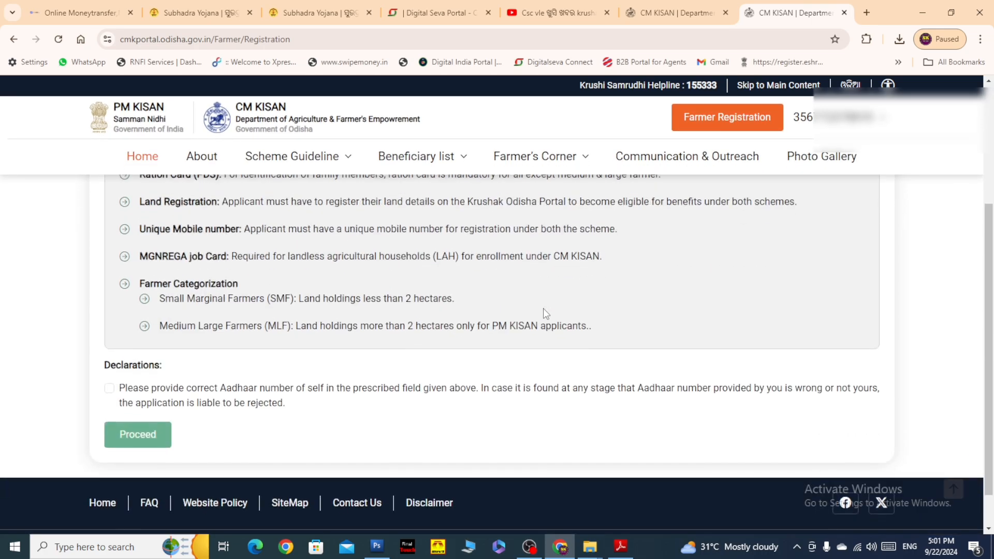
left_click(110, 389)
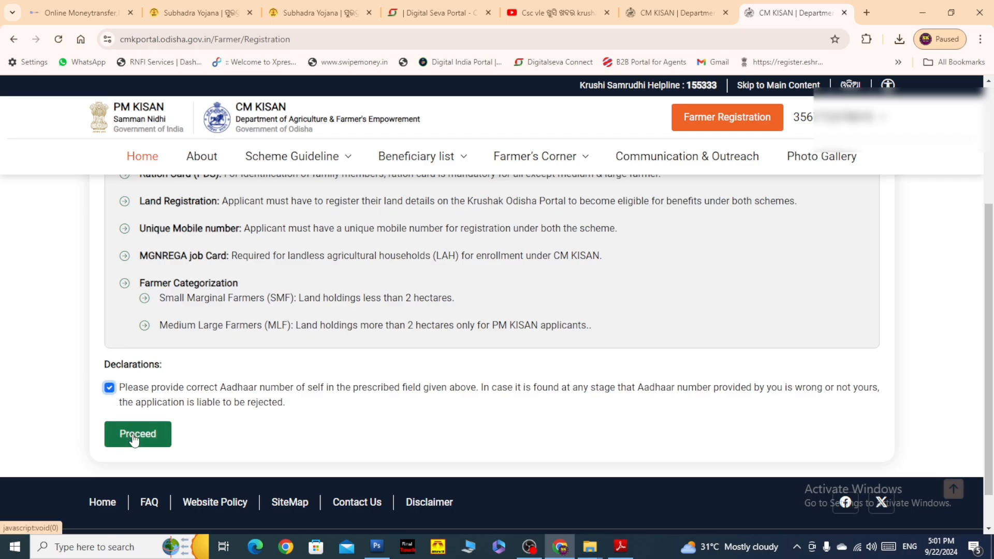
left_click(133, 439)
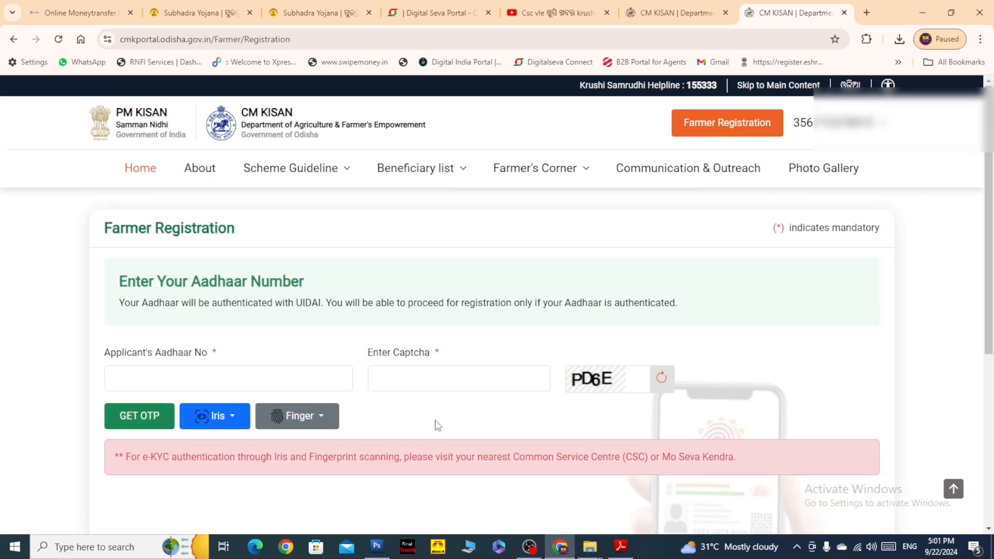
Step: Enter the applicant's Aadhaar number and the displayed captcha text
left_click(186, 378)
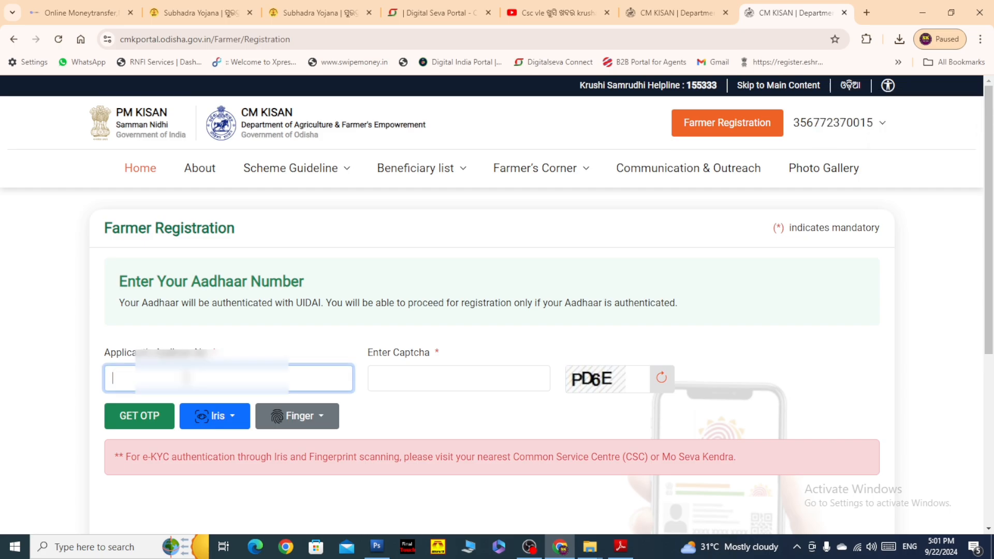
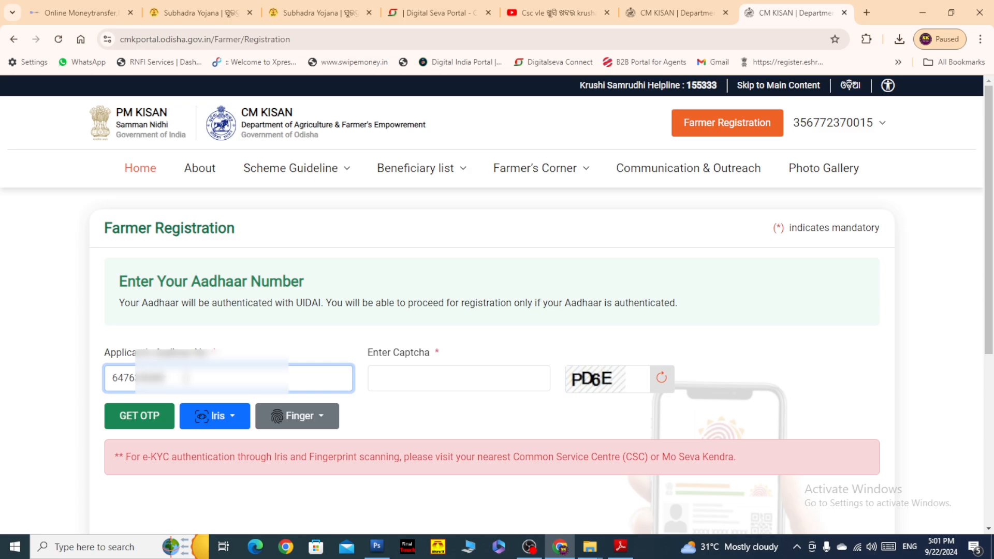
left_click(397, 379)
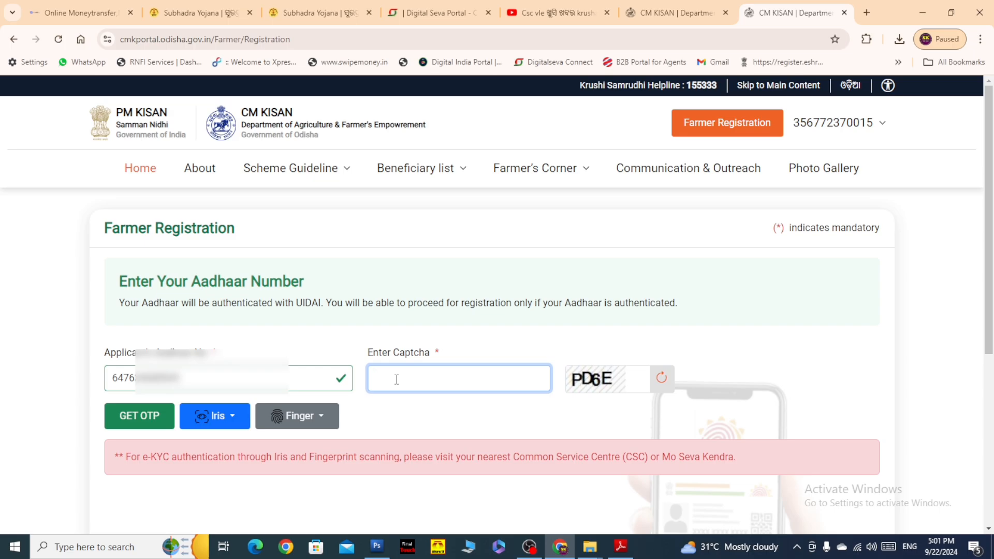
type("PD6E")
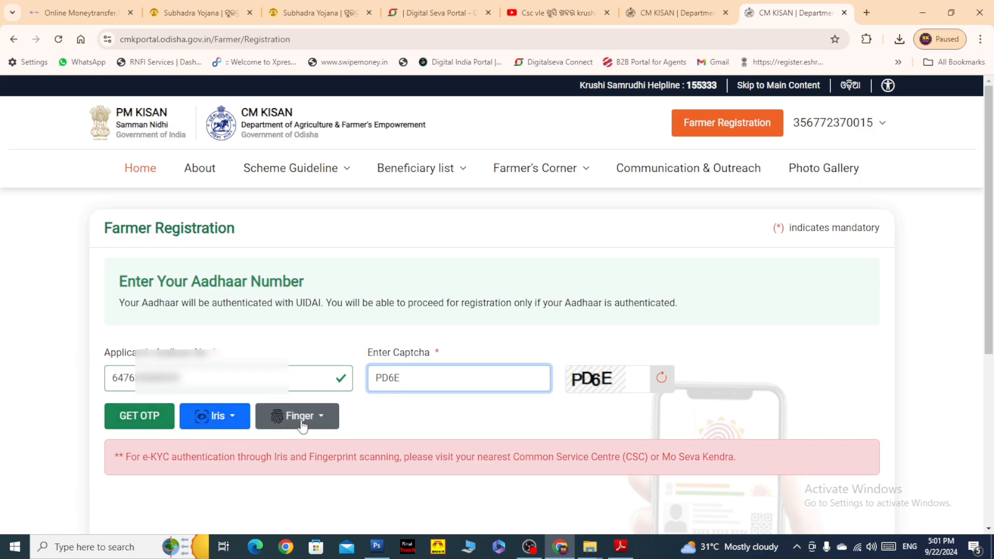
scroll(294, 429, "down", 1)
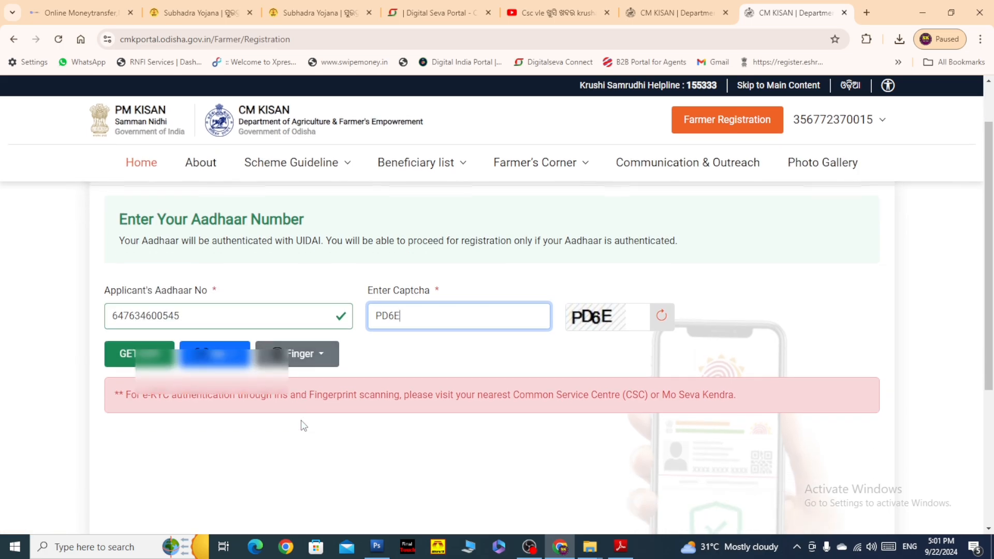
Step: Capture the applicant's fingerprint with the scanner and proceed with the Aadhaar eKYC
left_click(303, 358)
left_click(288, 395)
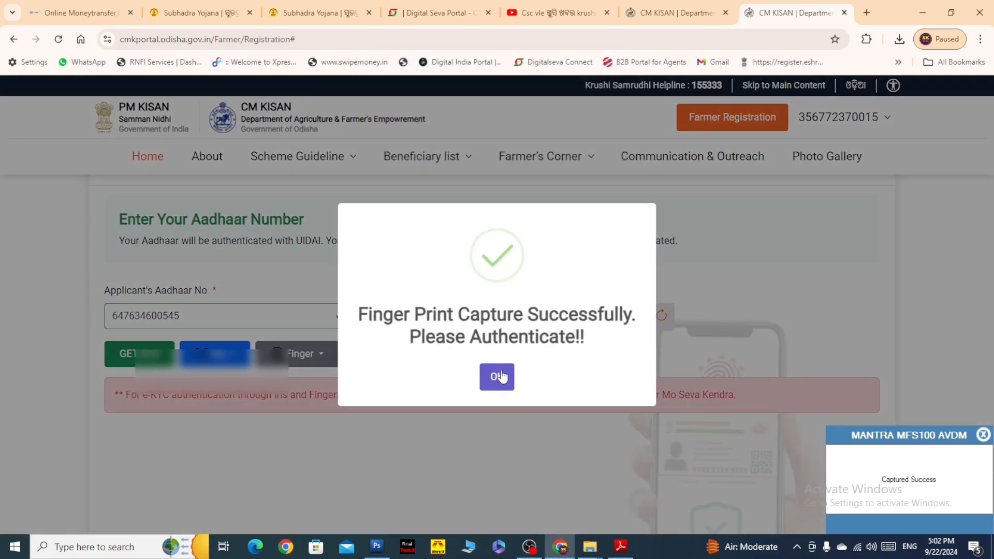
left_click(498, 377)
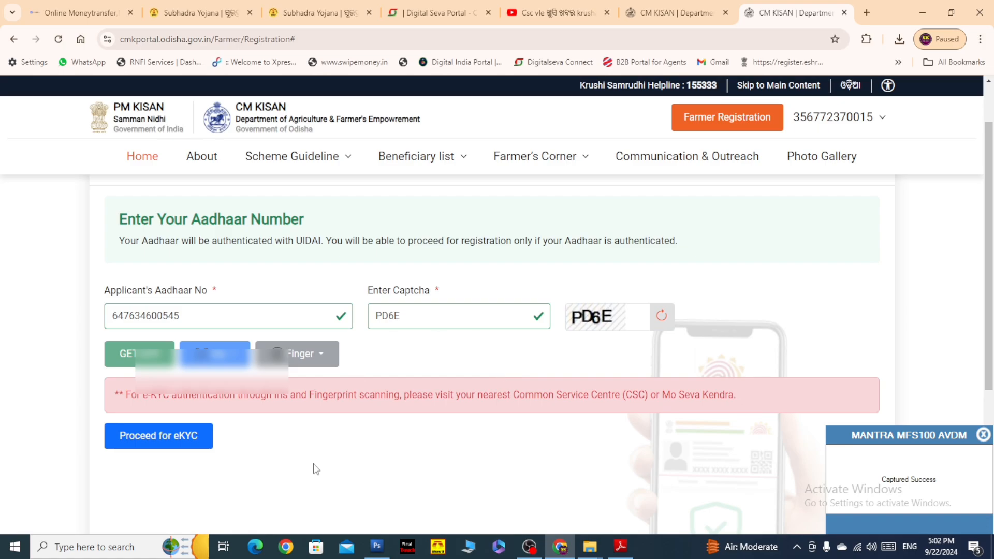
scroll(426, 376, "down", 1)
scroll(426, 376, "down", 1)
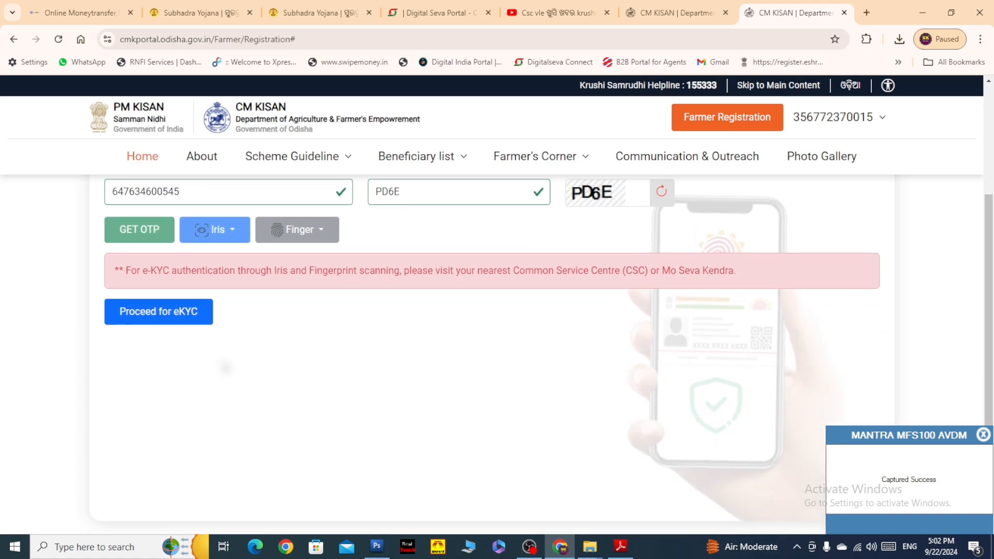
left_click(180, 317)
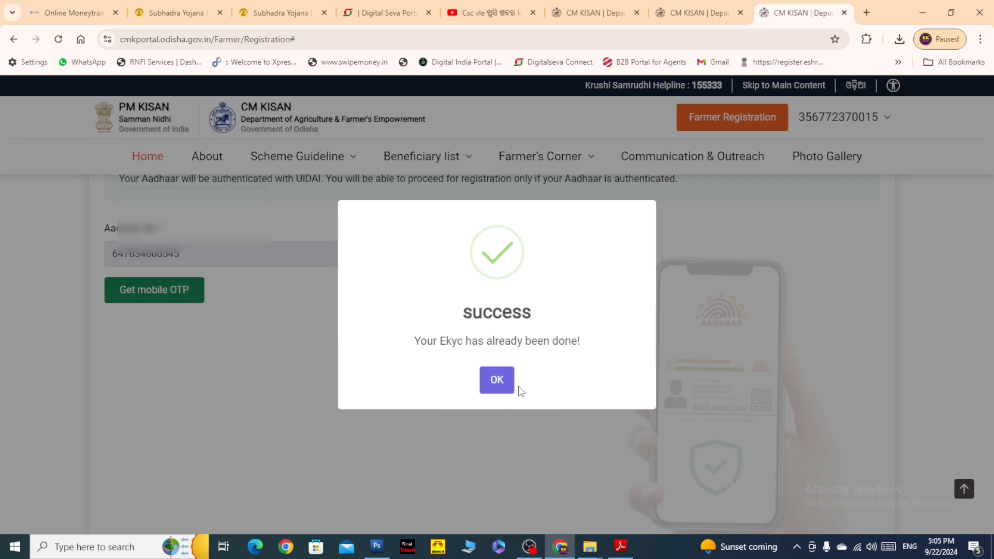
Step: Dismiss the eKYC success message, enter the farmer's mobile number and request an OTP
left_click(501, 386)
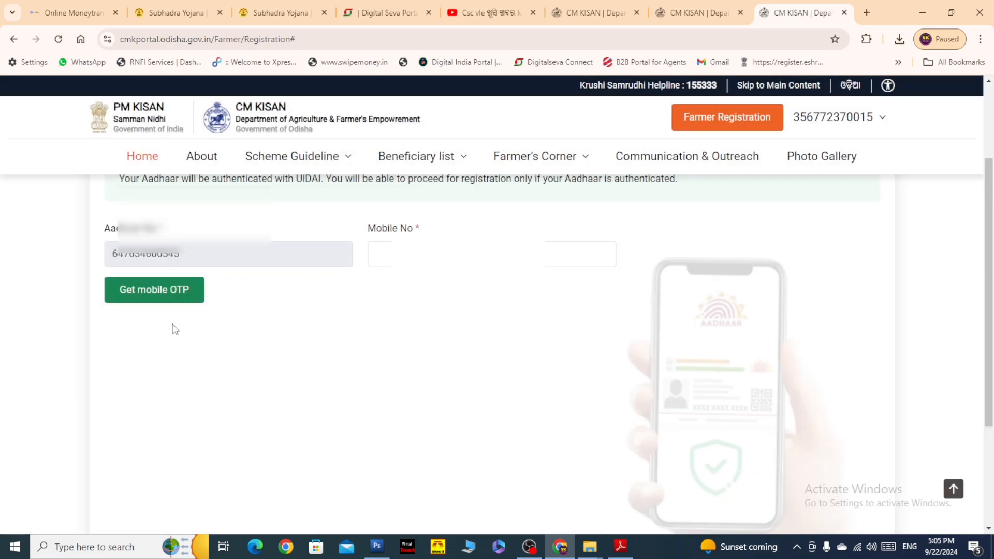
left_click(422, 244)
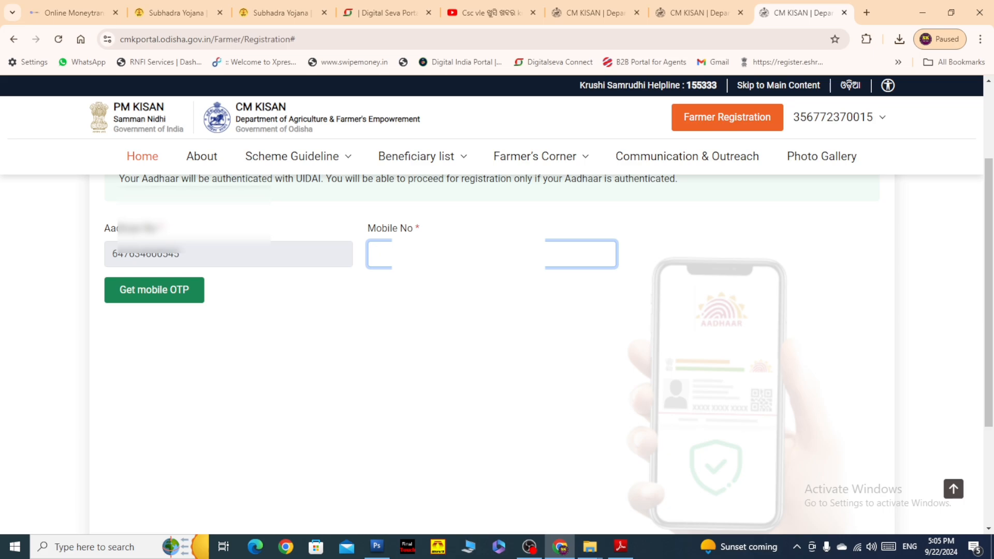
type("775")
left_click(152, 300)
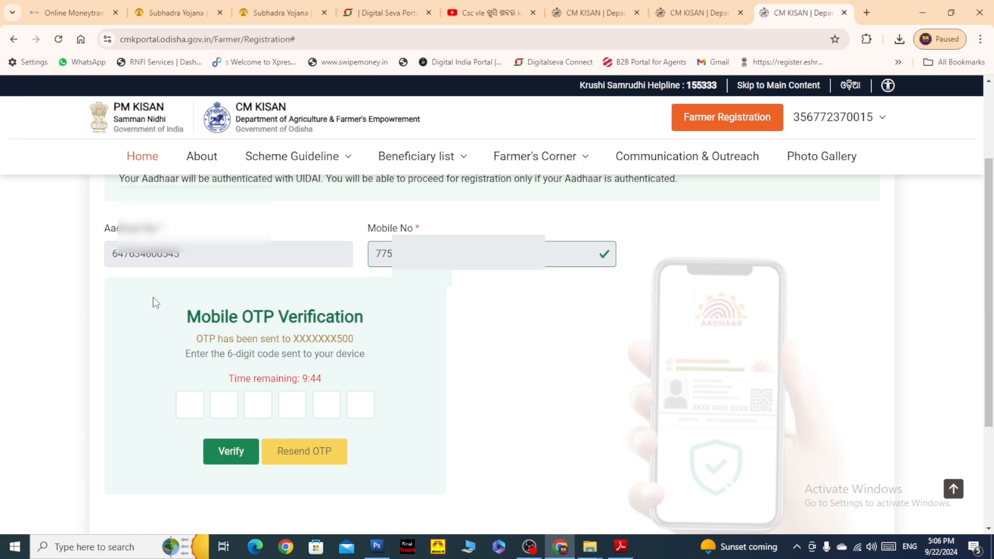
Step: Enter the six-digit OTP received on the mobile and verify it
left_click(192, 409)
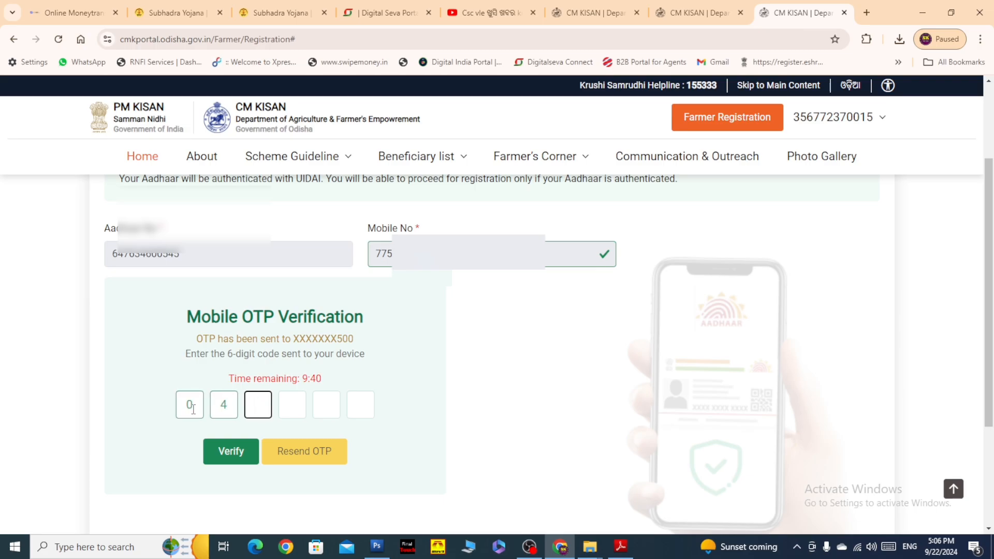
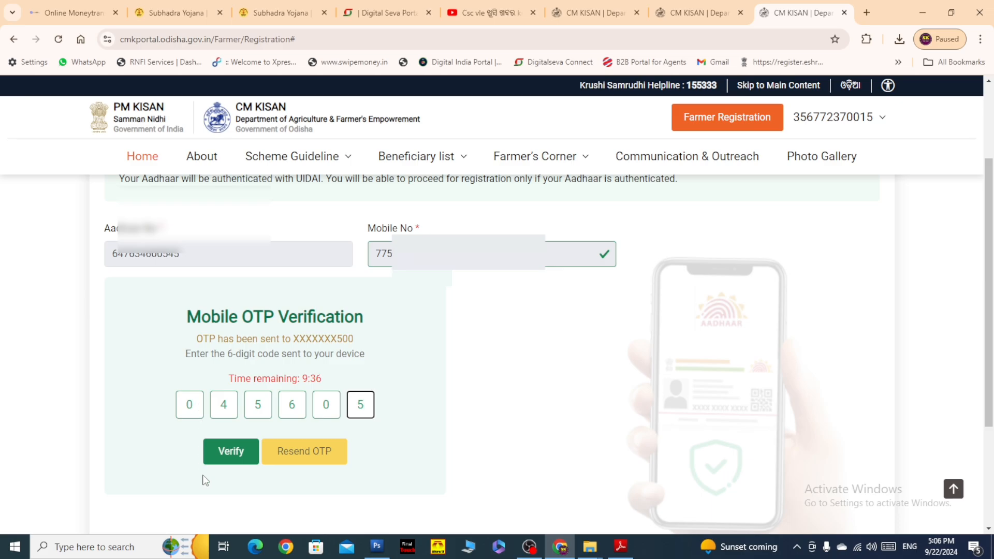
left_click(225, 464)
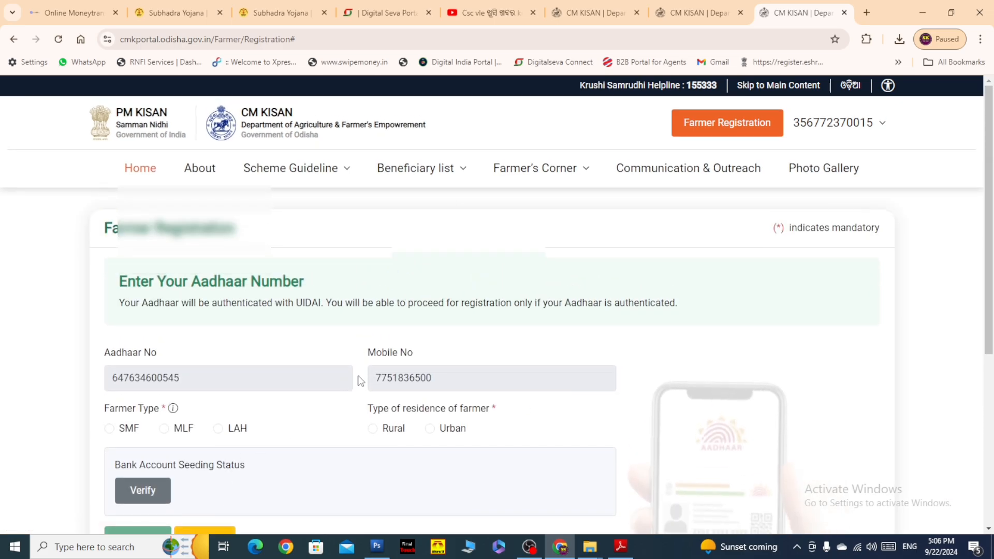
Step: Choose SMF and Rural, verify INDIA POST PAYMENTS BANK seeding, and proceed
scroll(406, 377, "down", 2)
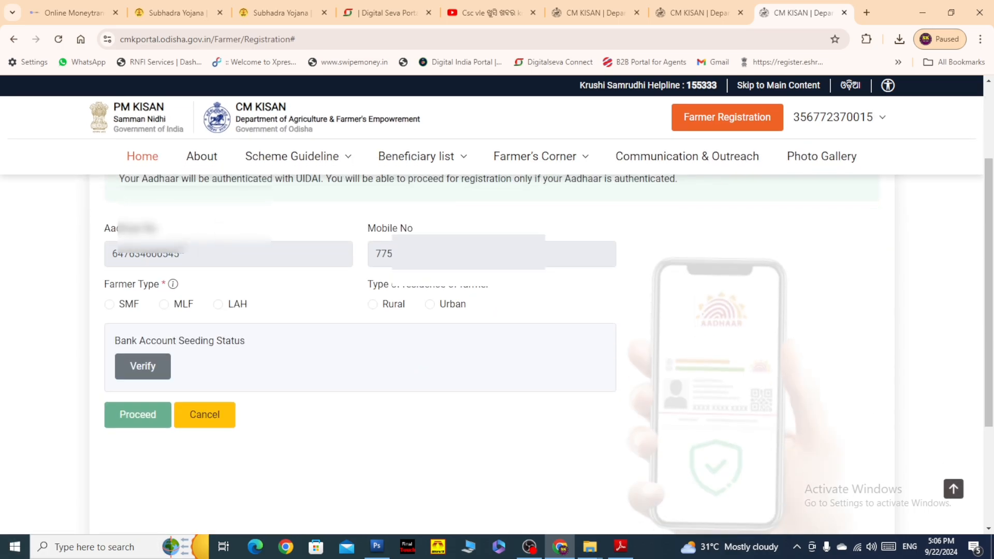
left_click(109, 305)
left_click(373, 307)
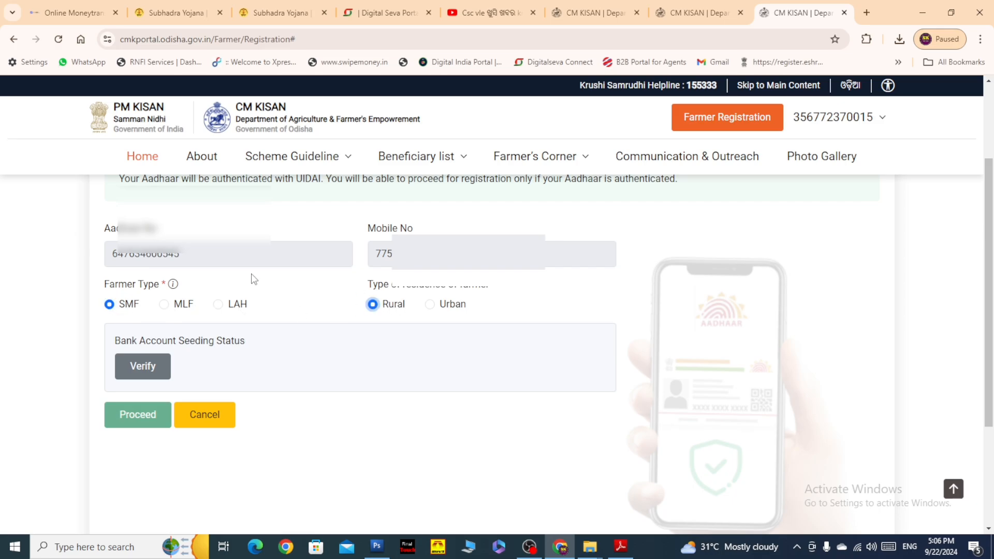
left_click(142, 368)
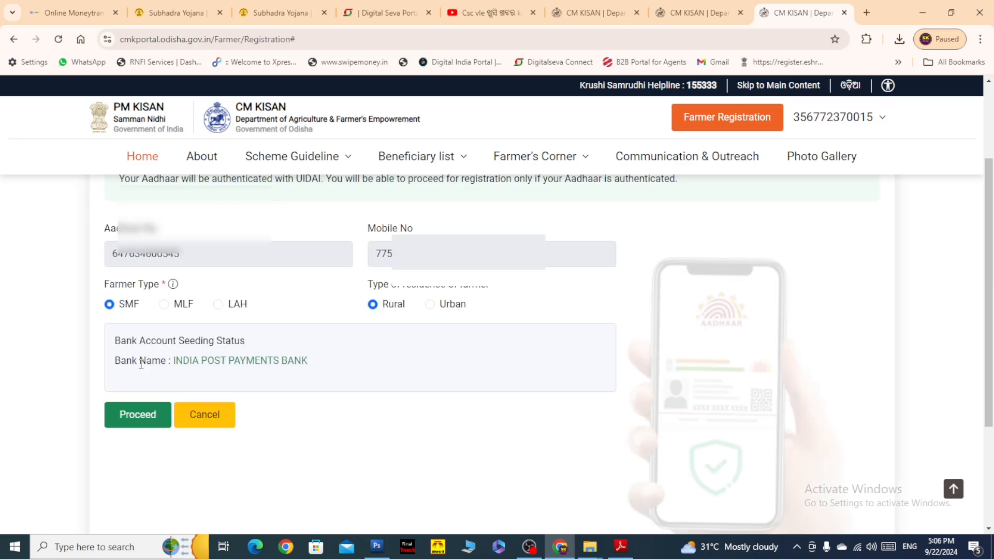
scroll(328, 352, "down", 1)
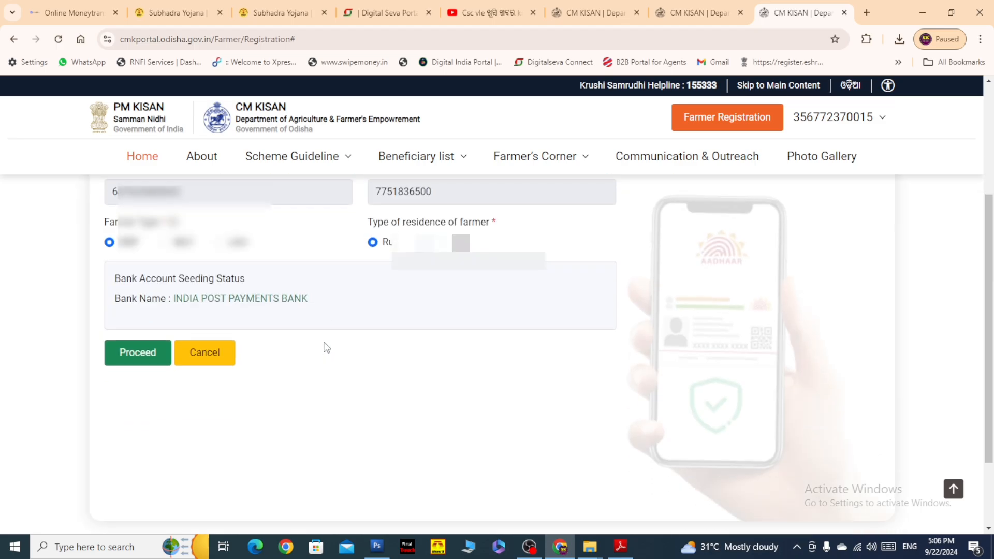
scroll(326, 346, "up", 2)
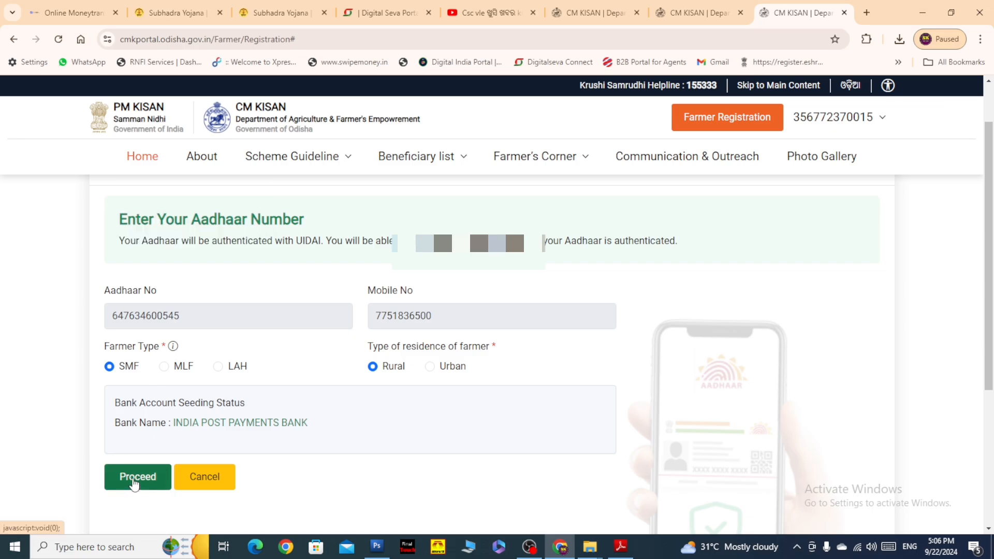
left_click(135, 481)
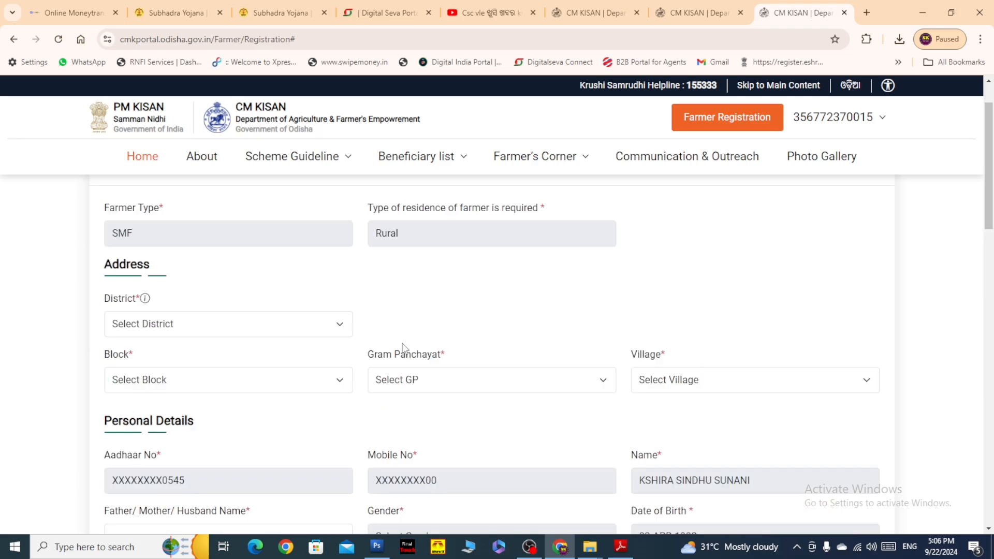
Step: Enter the father's name in the Father/Mother/Husband Name field
scroll(405, 349, "down", 3)
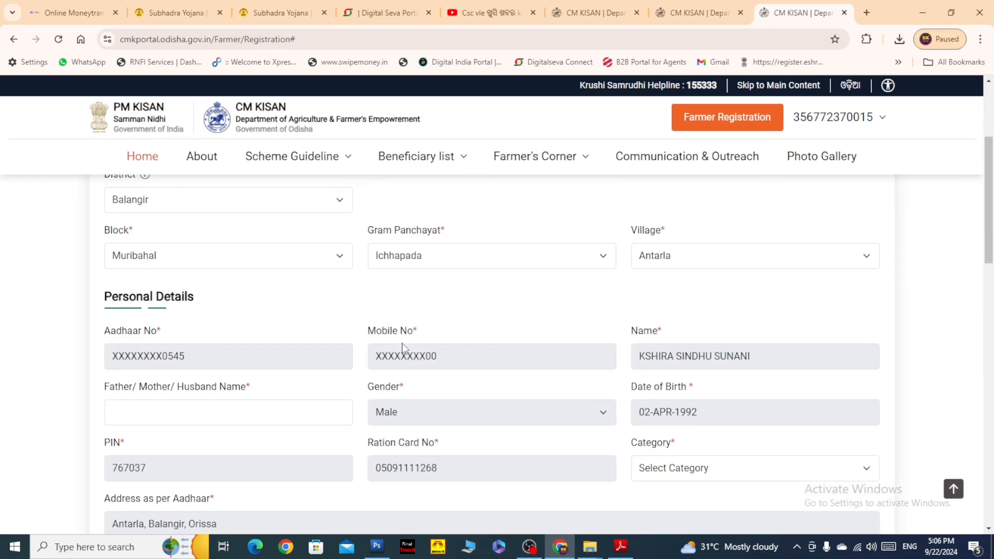
scroll(331, 307, "down", 2)
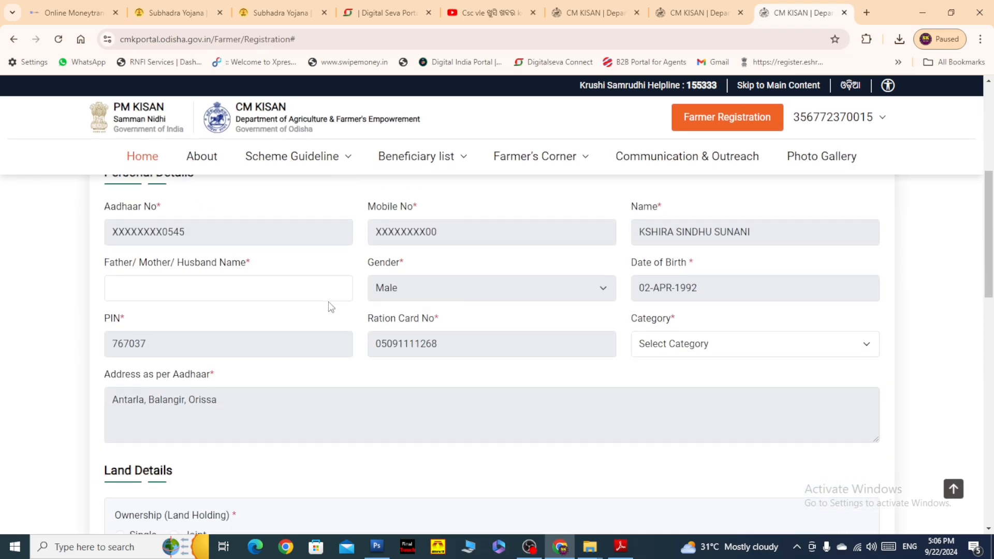
scroll(332, 307, "up", 3)
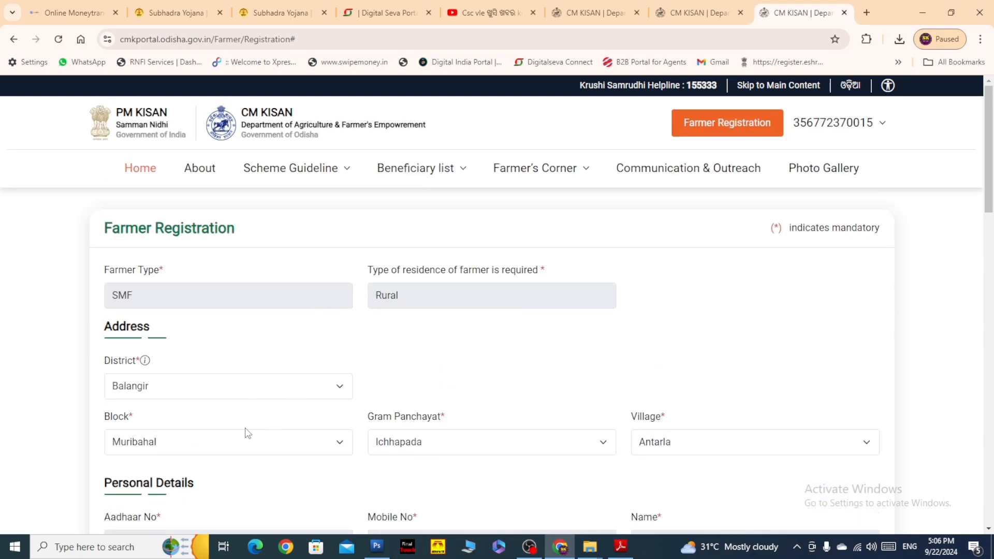
scroll(715, 414, "down", 3)
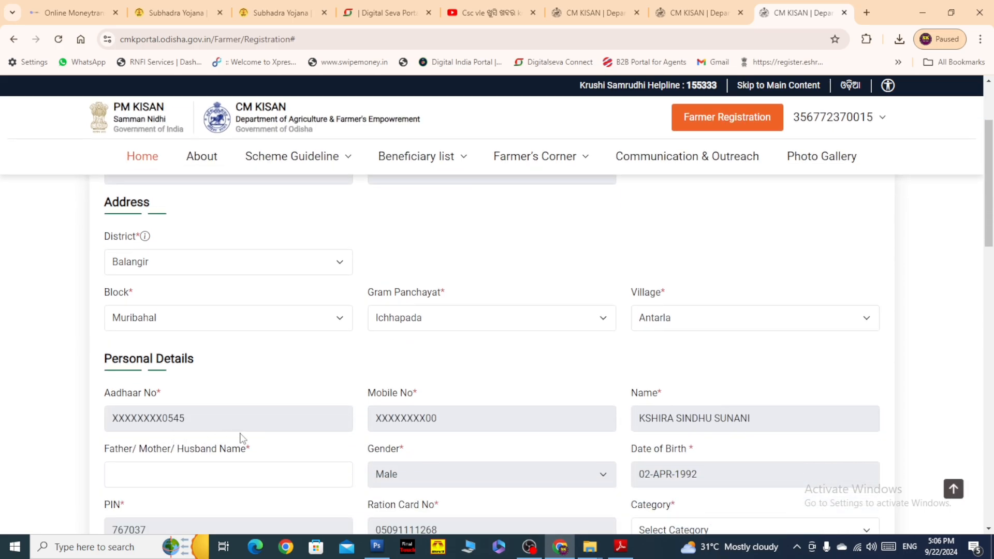
scroll(444, 402, "down", 1)
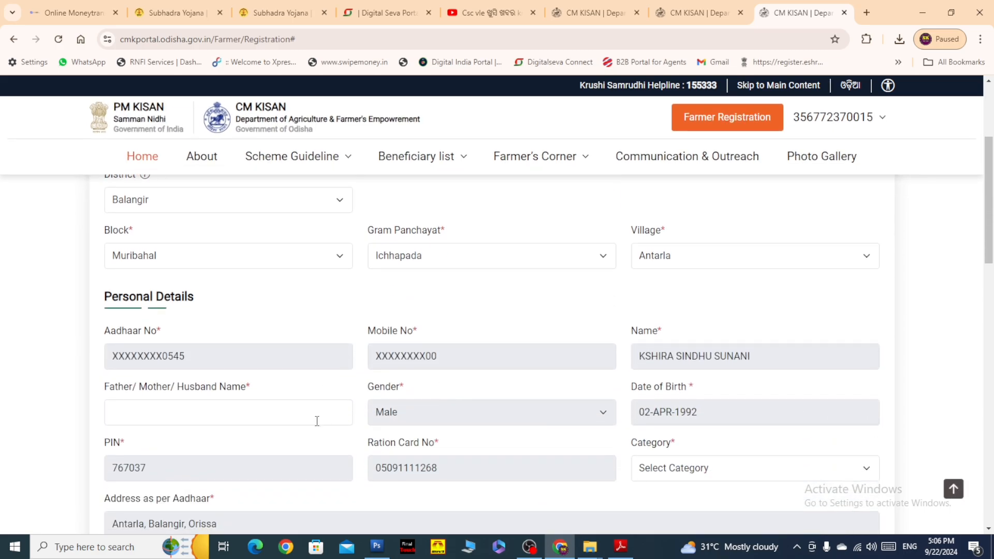
left_click(211, 418)
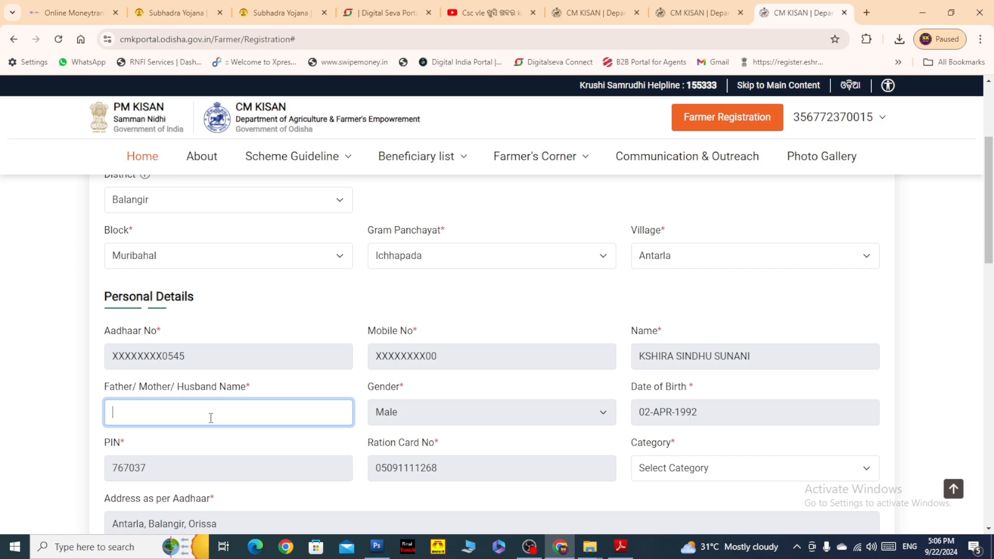
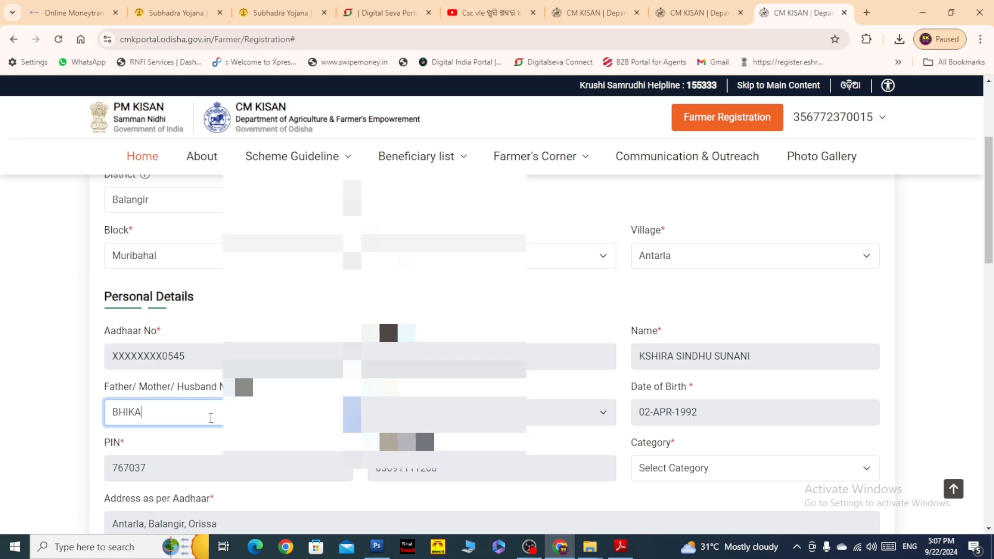
key("Tab")
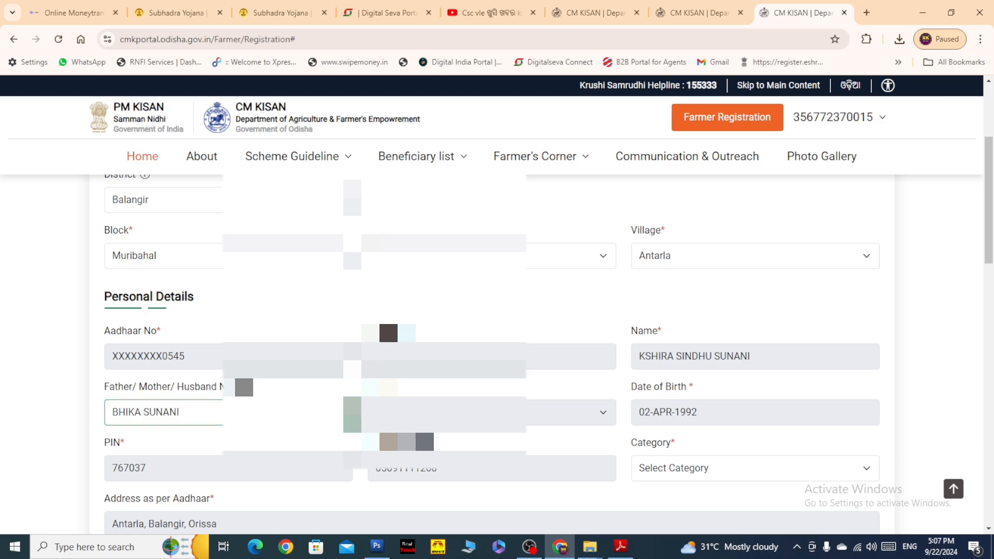
Step: Set the farmer's Category to OBC
scroll(497, 336, "down", 2)
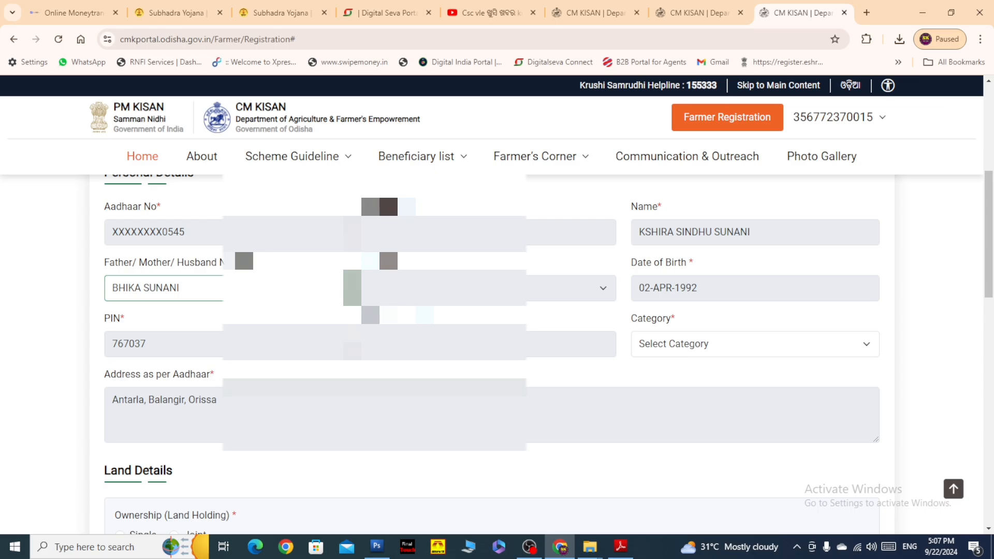
left_click(699, 350)
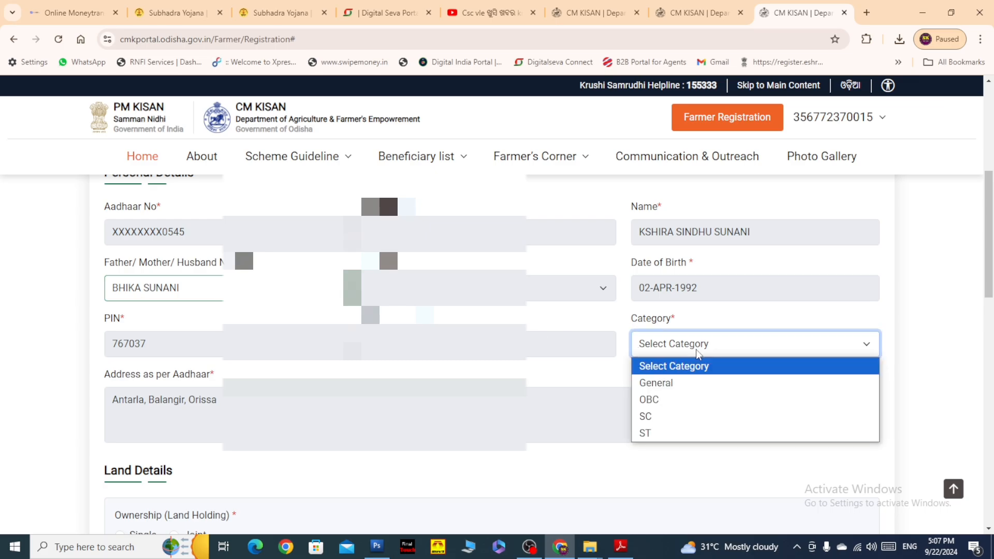
left_click(674, 399)
scroll(639, 317, "down", 1)
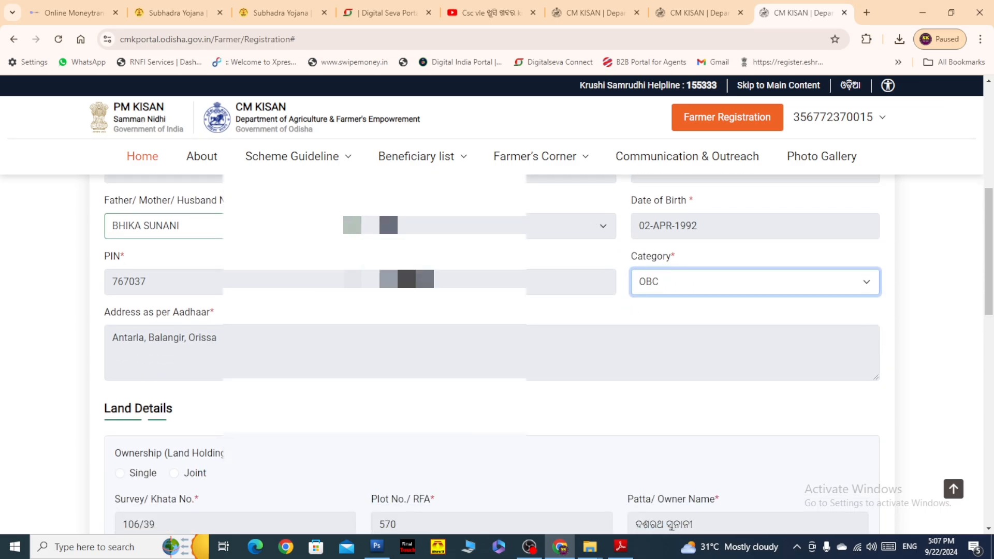
scroll(639, 317, "down", 2)
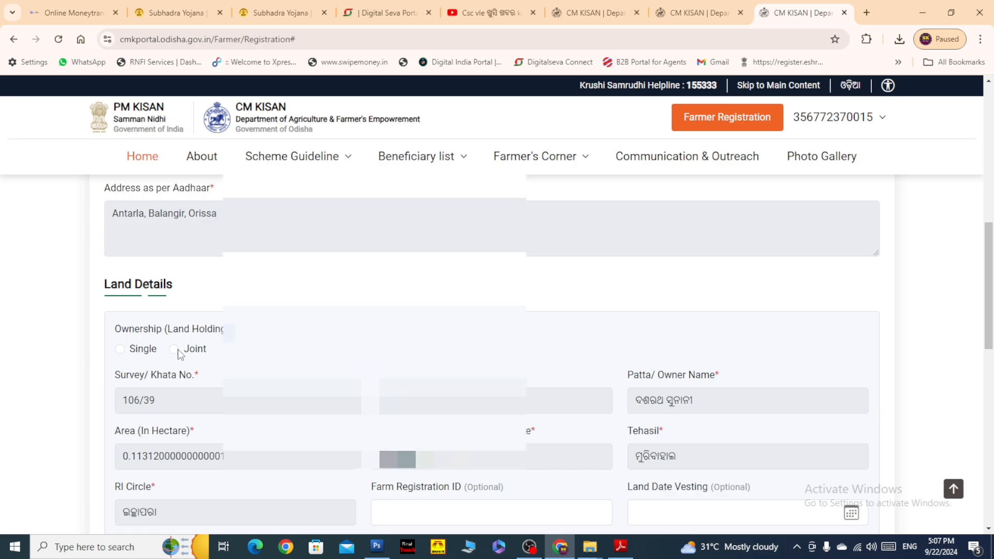
Step: Set the first land plot, Khata 106/39, to Joint ownership and fill its share field
left_click(174, 349)
scroll(456, 346, "down", 4)
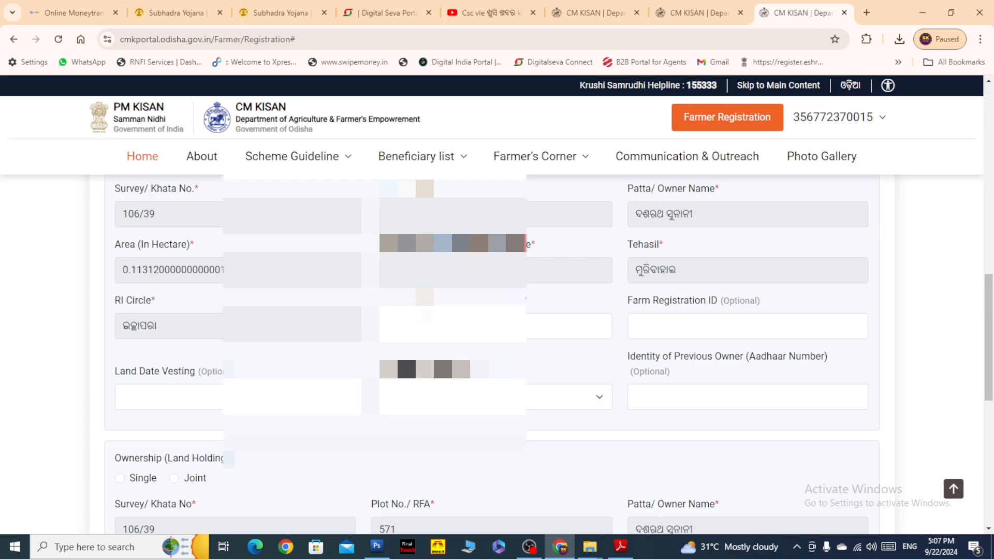
left_click(466, 326)
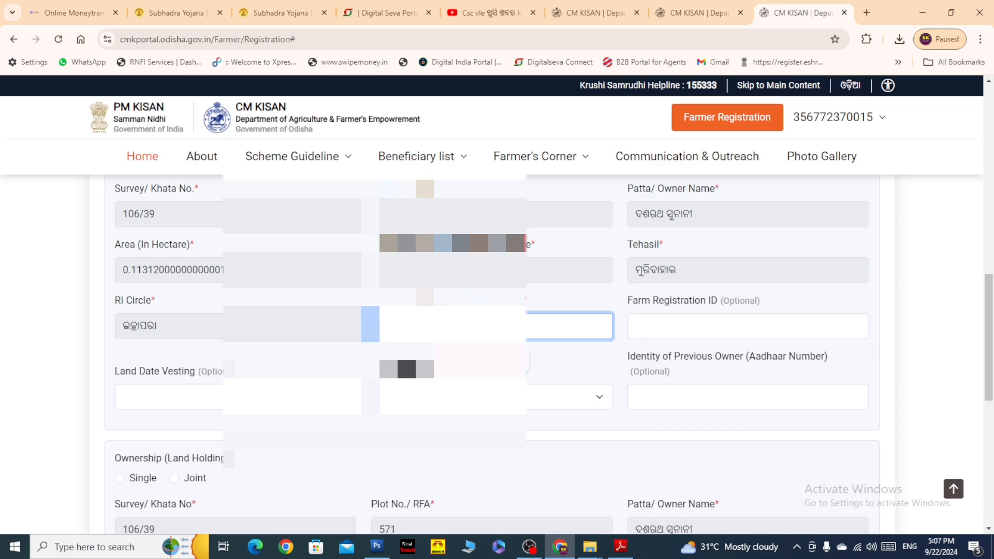
left_click(482, 359)
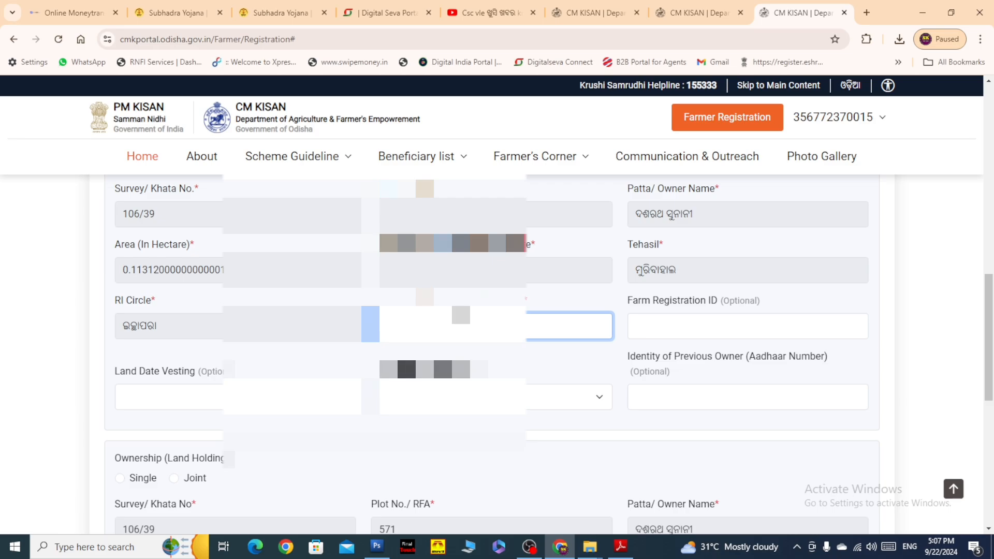
left_click(482, 356)
scroll(492, 354, "down", 3)
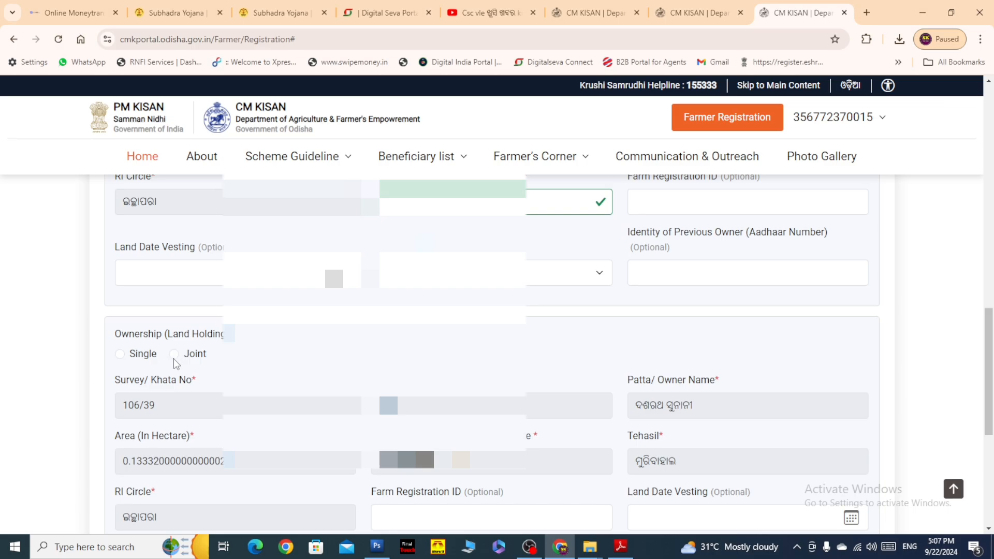
Step: Set the second Khata 106/39 plot to Joint with a 0.133 hectare share
scroll(181, 303, "down", 1)
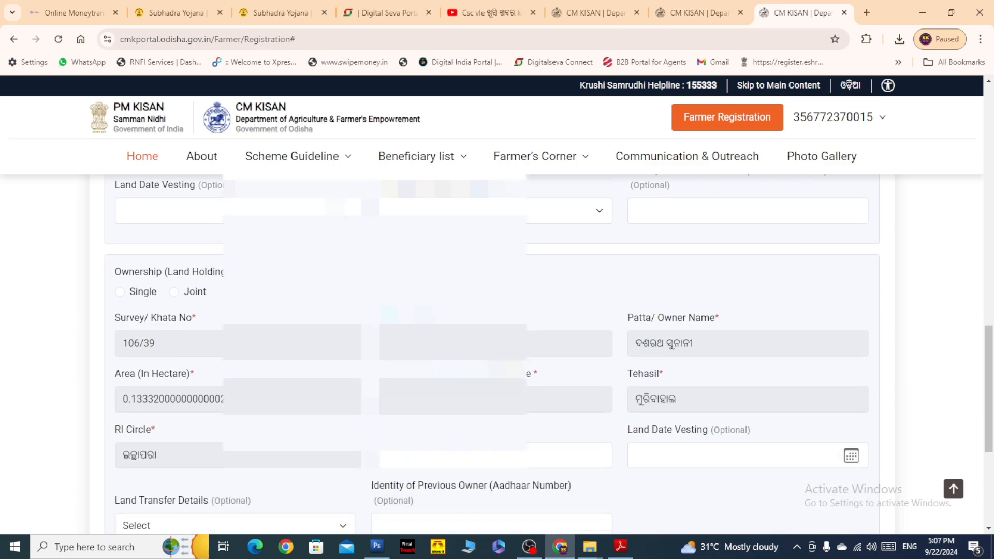
left_click(174, 291)
scroll(174, 291, "down", 1)
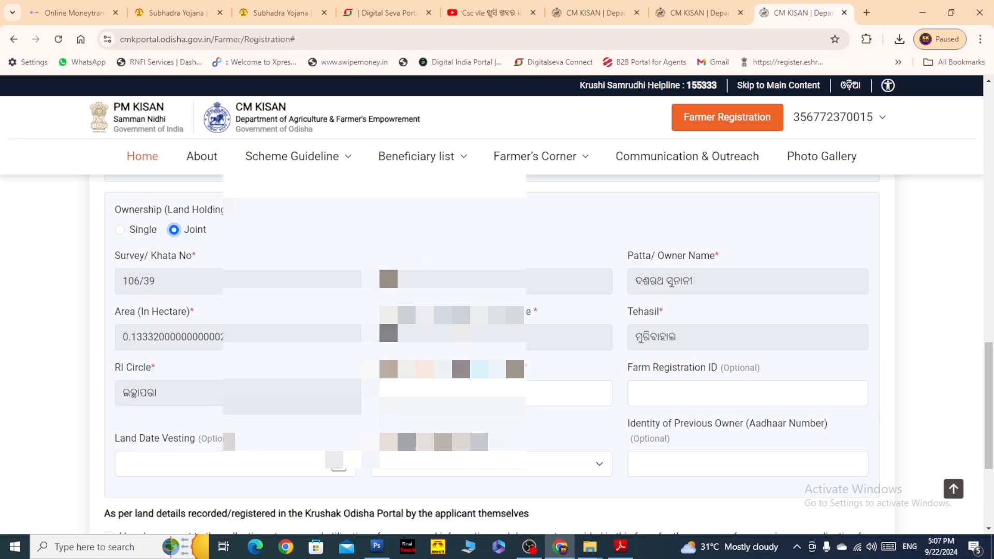
left_click(456, 394)
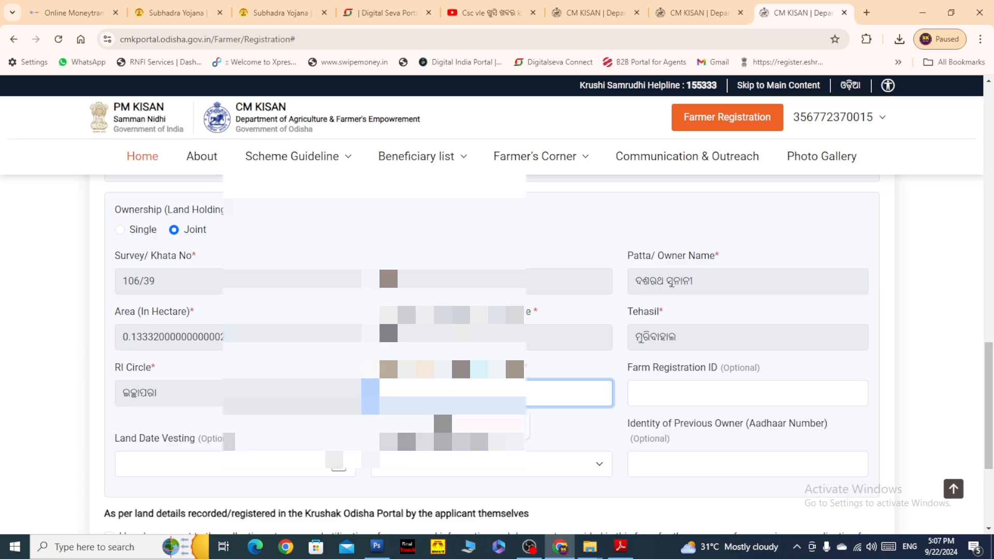
type("0.133")
scroll(536, 296, "up", 2)
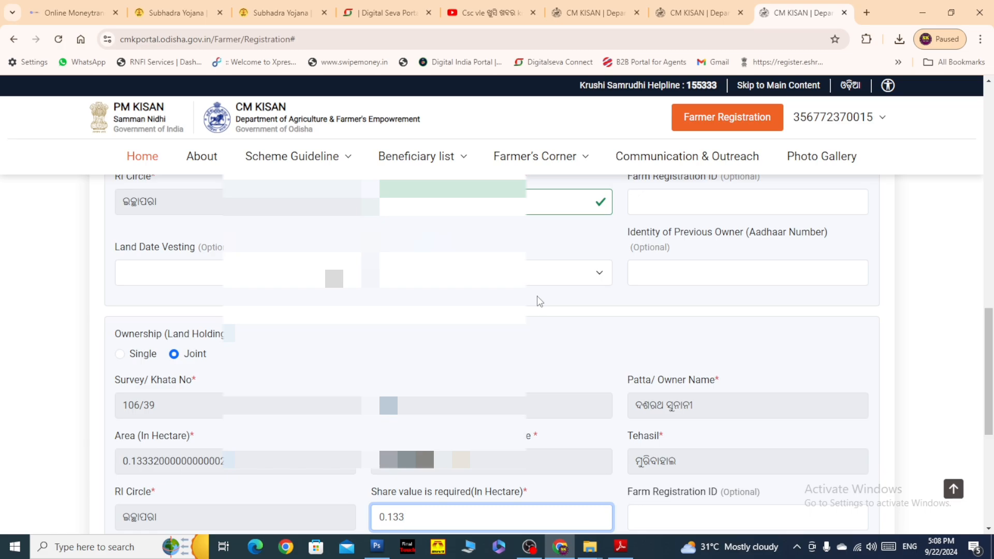
scroll(539, 301, "down", 6)
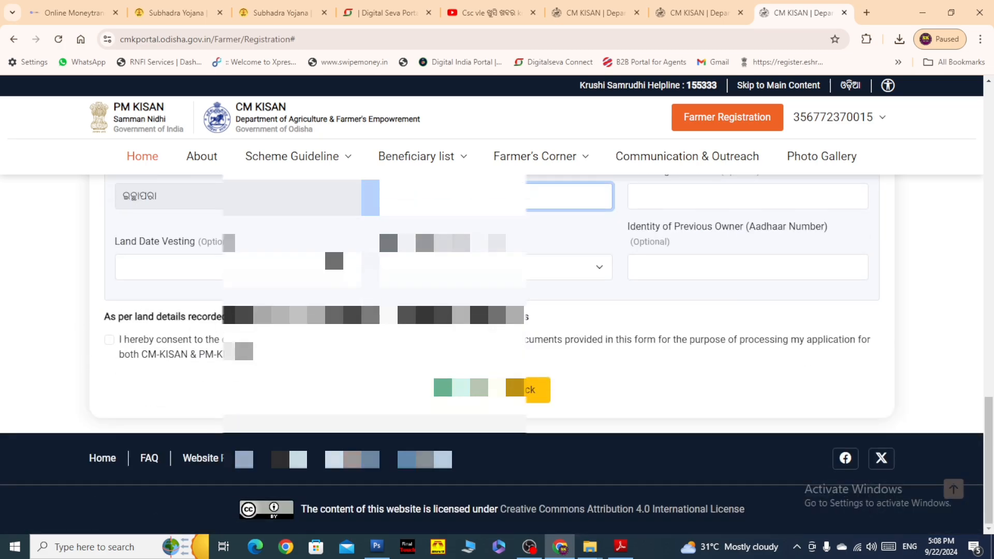
Step: Tick the consent declaration, submit the form, confirm Yes, and dismiss the success message
left_click(109, 341)
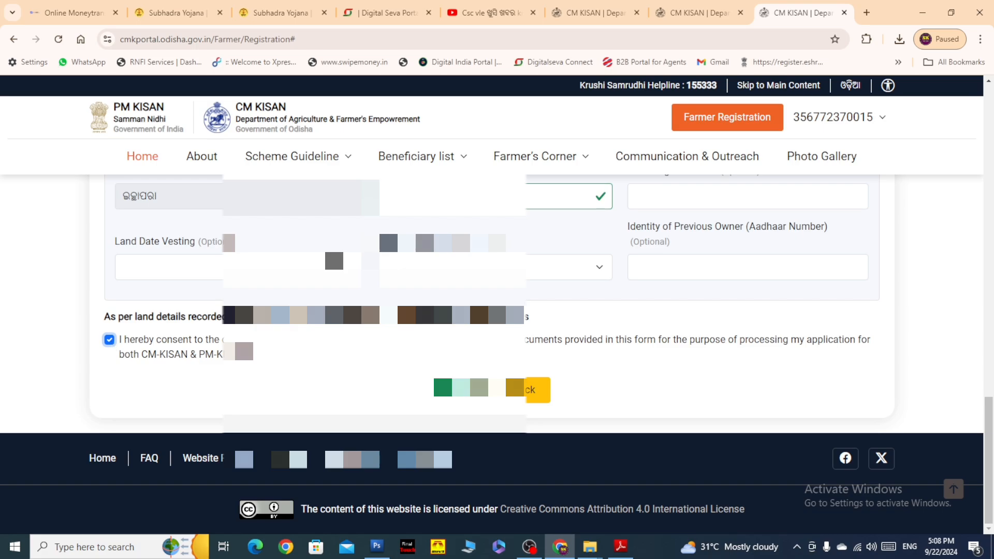
left_click(537, 389)
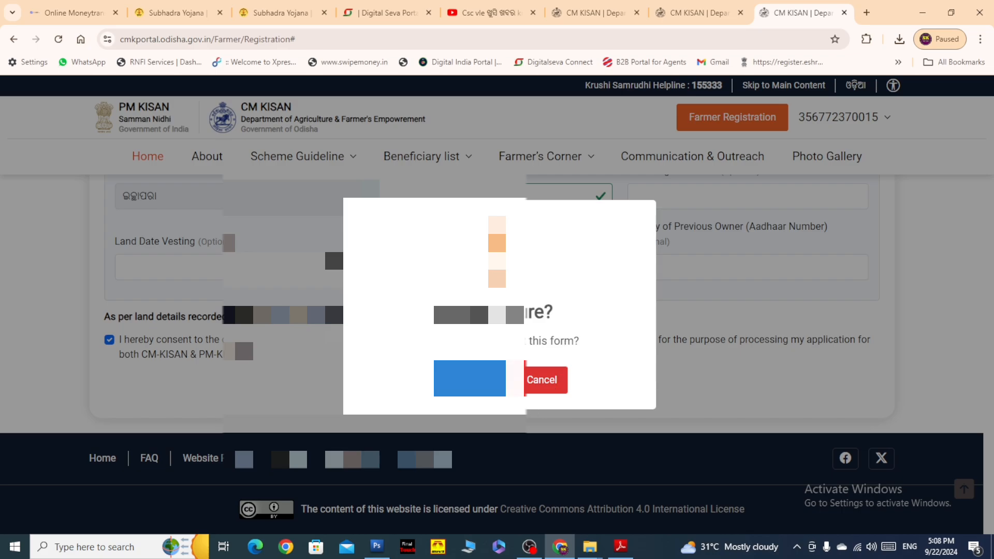
left_click(471, 380)
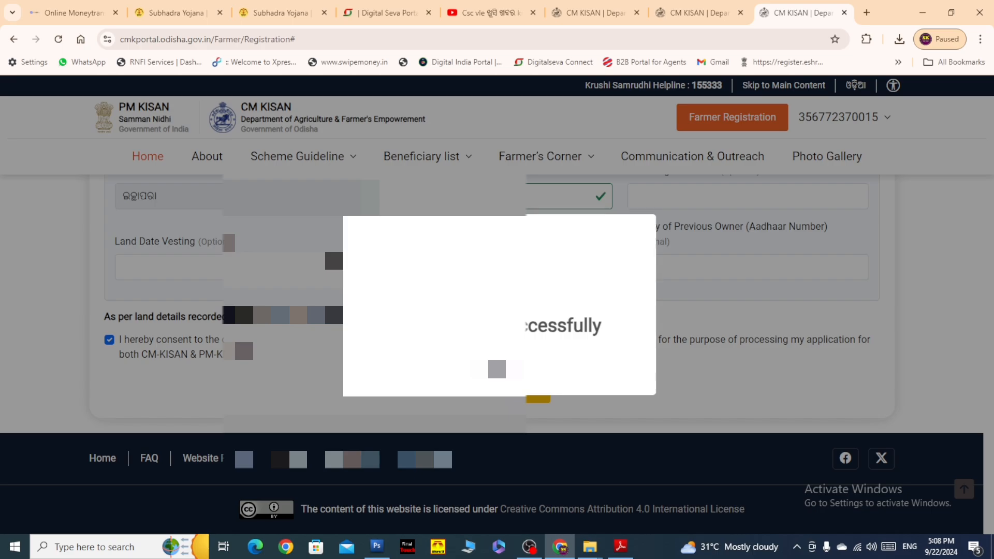
left_click(497, 369)
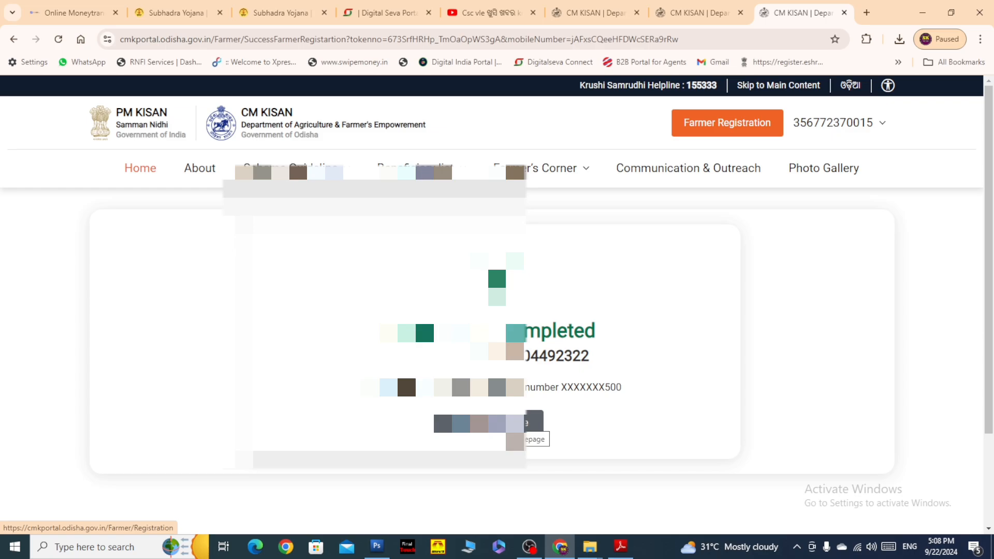
Step: Print the acknowledgement page with Save as PDF into the farmer's folder on the Desktop
key("ctrl+p")
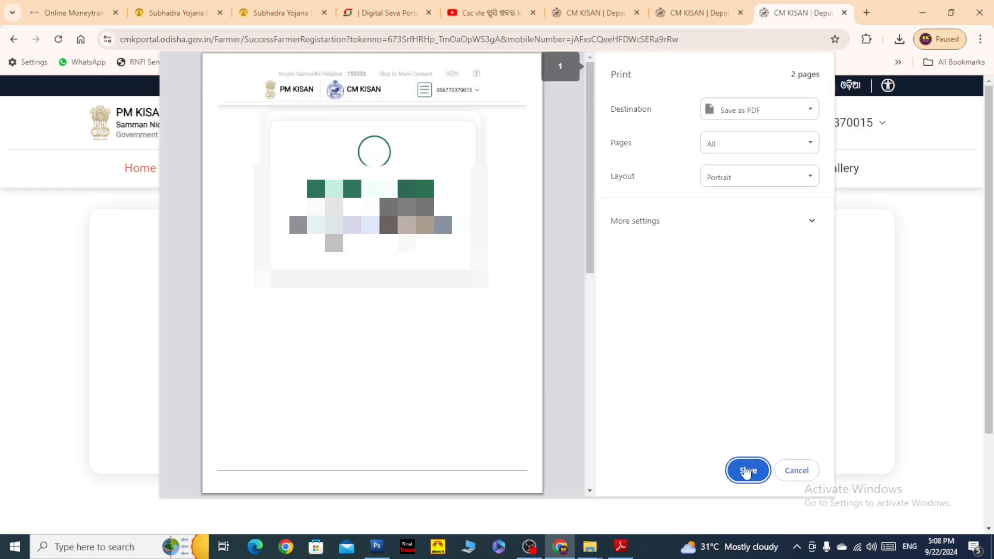
left_click(747, 471)
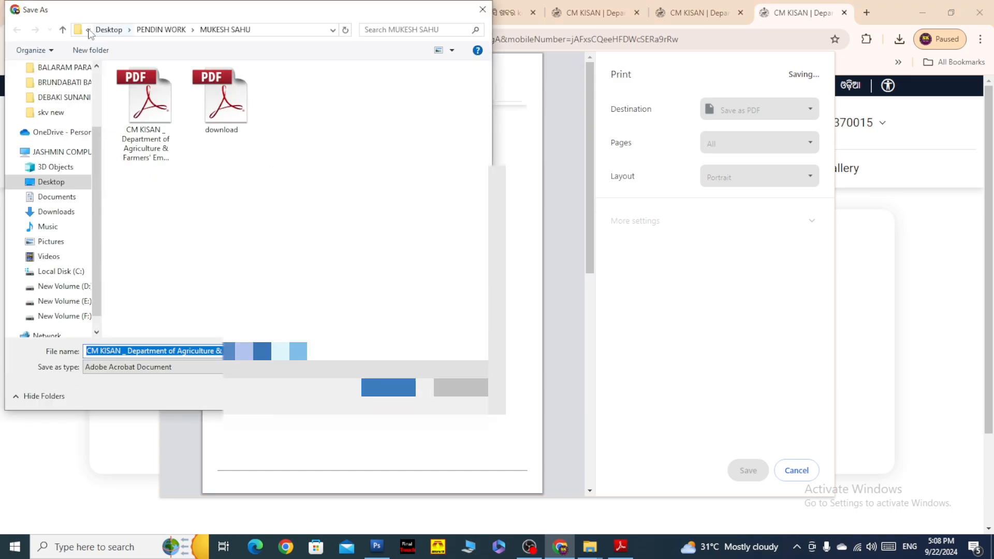
left_click(56, 169)
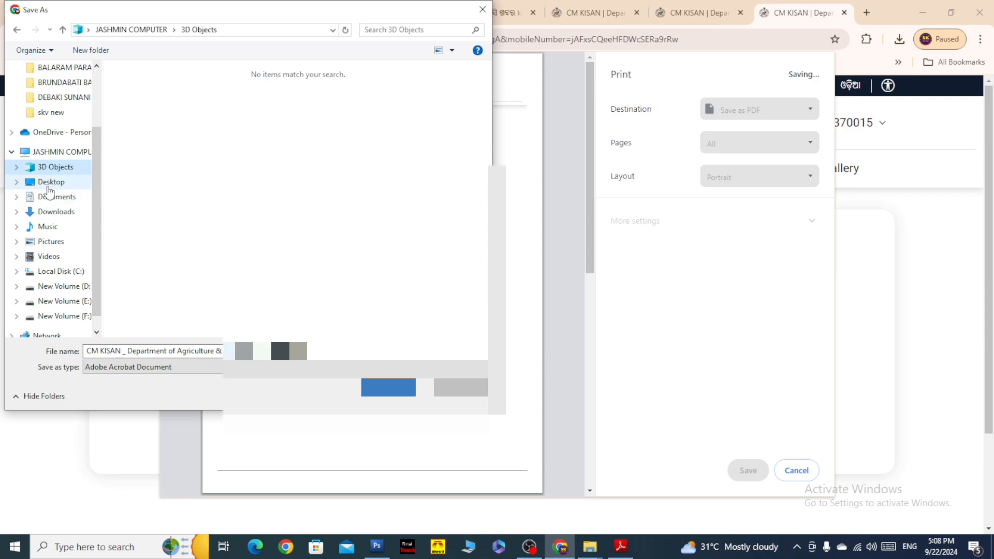
left_click(49, 185)
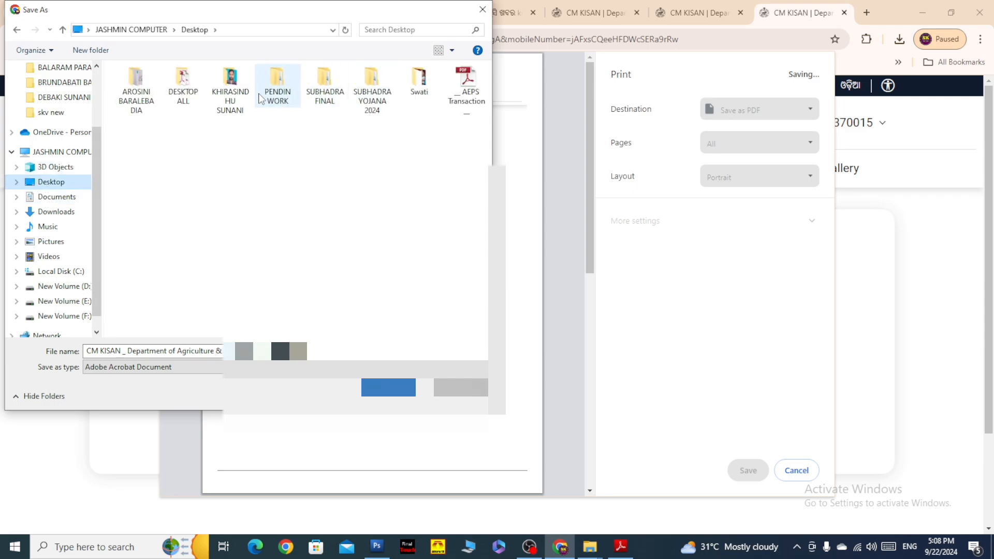
left_click(240, 98)
double_click(240, 99)
left_click(391, 396)
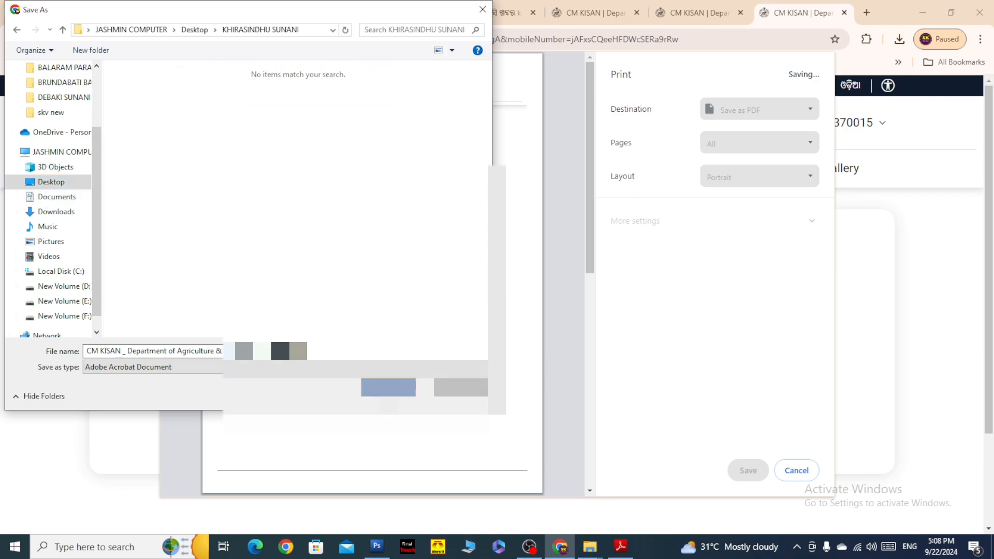